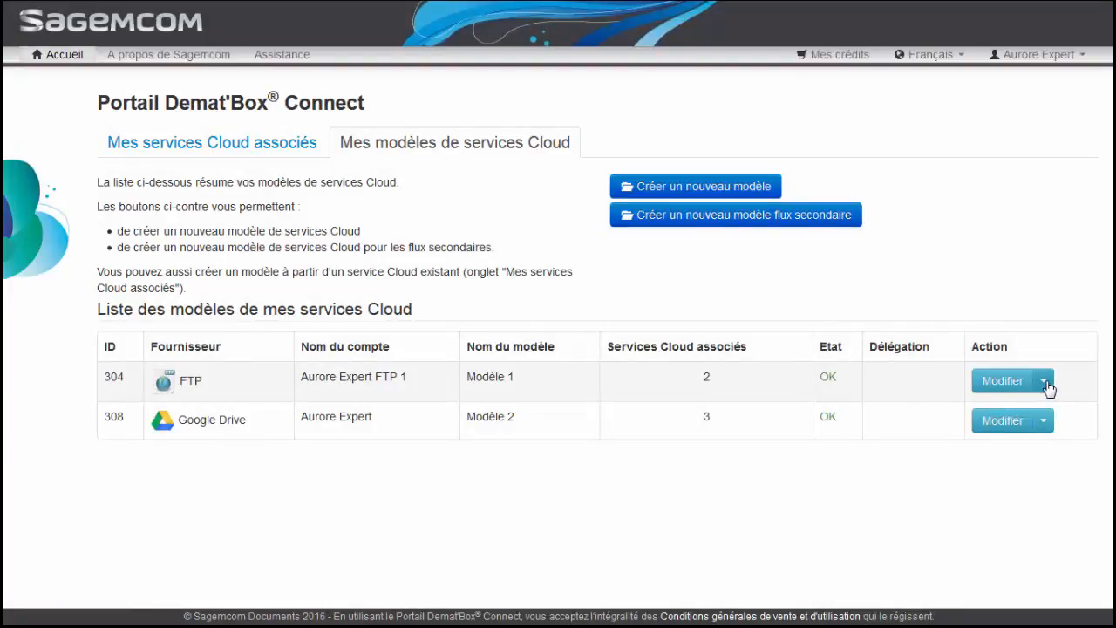
Save the FTP model Modèle 1 with the description "Modèle FTP1 - version 1" and open the list of saved models.
left_click(1044, 381)
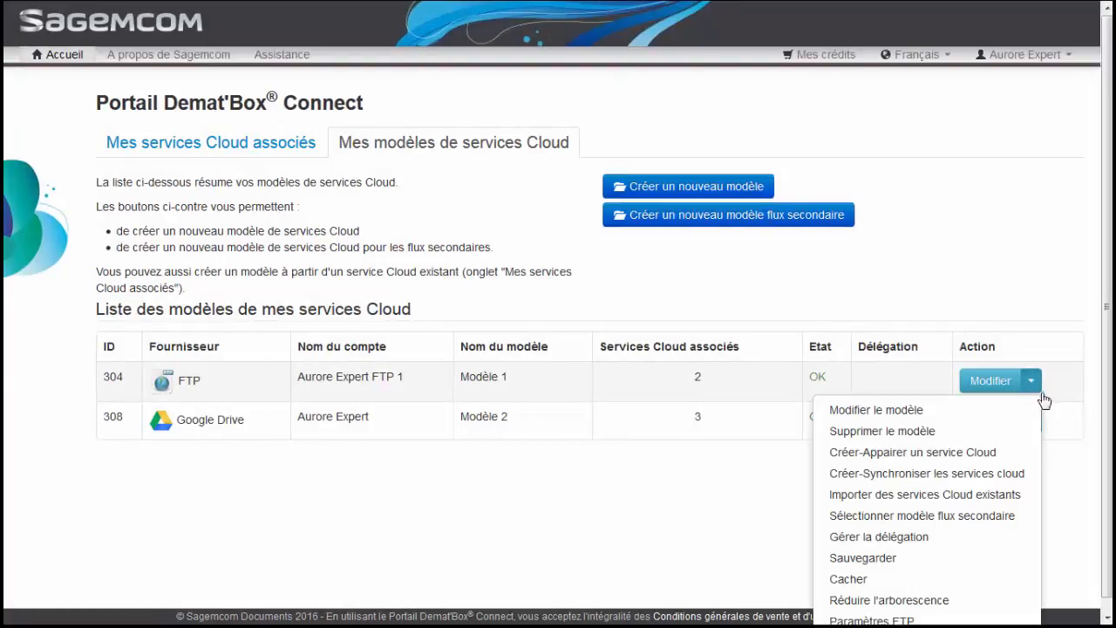
left_click(1027, 558)
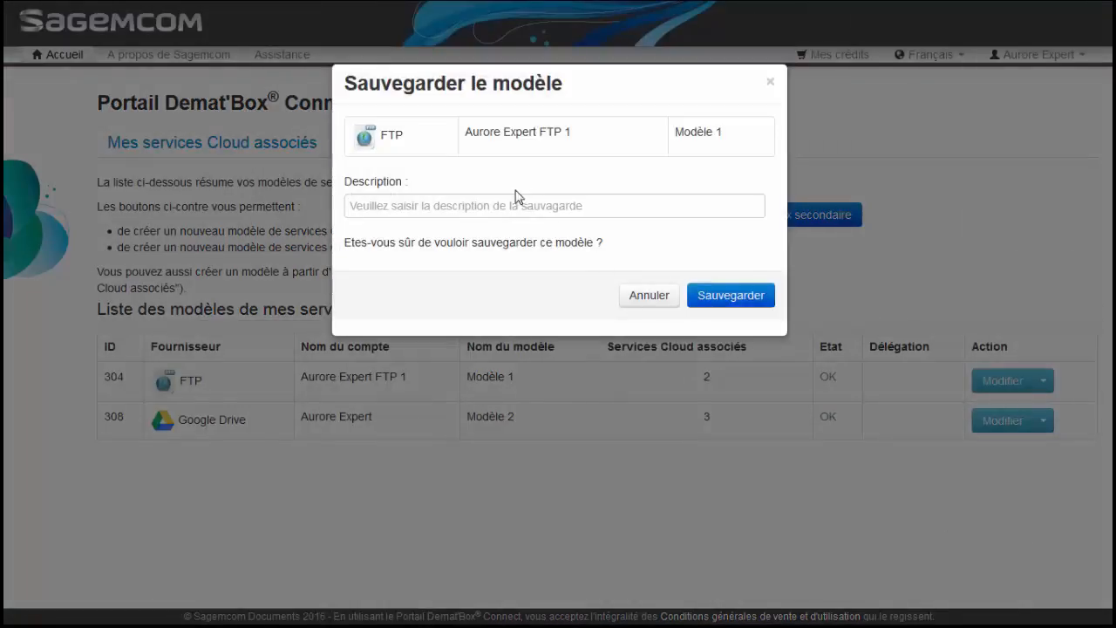
left_click(467, 207)
type("M")
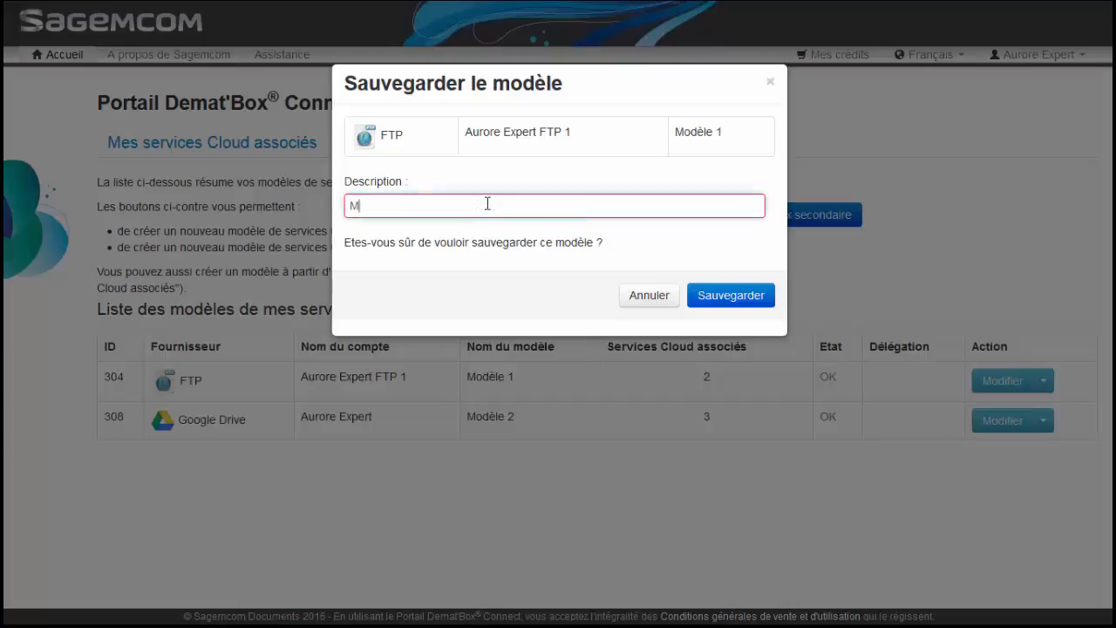
type("odèle FT")
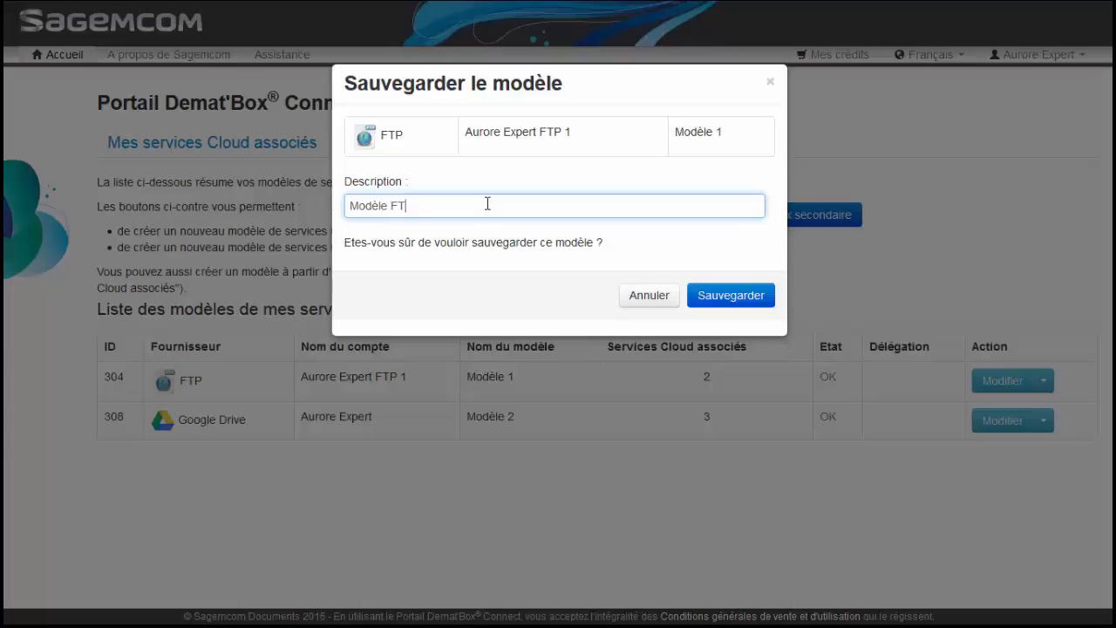
type("P1 - version 1")
left_click(733, 299)
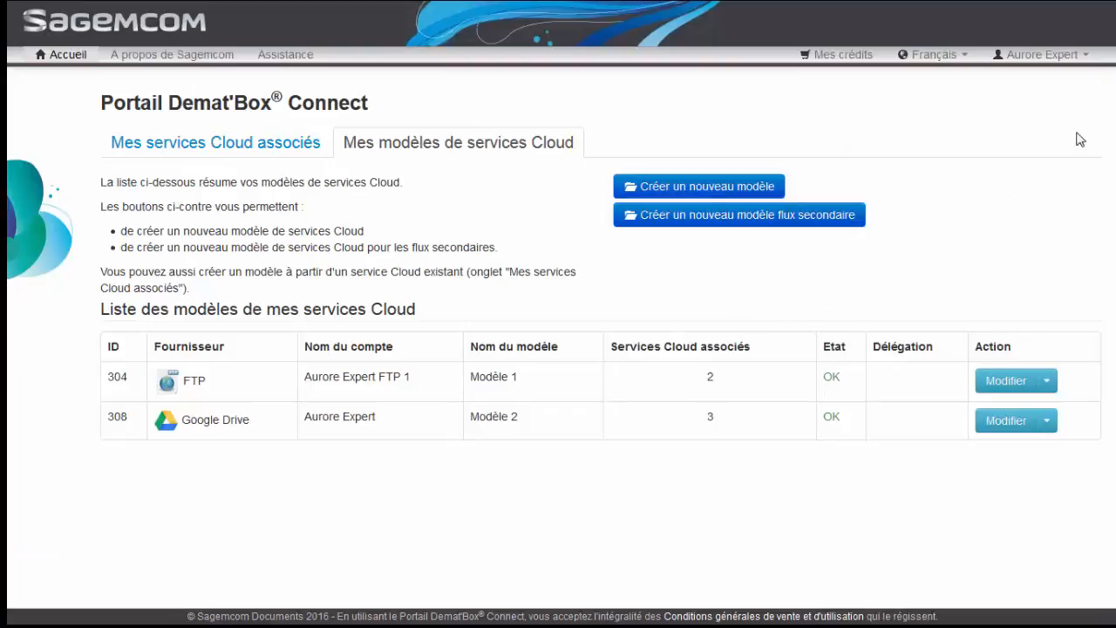
left_click(1085, 54)
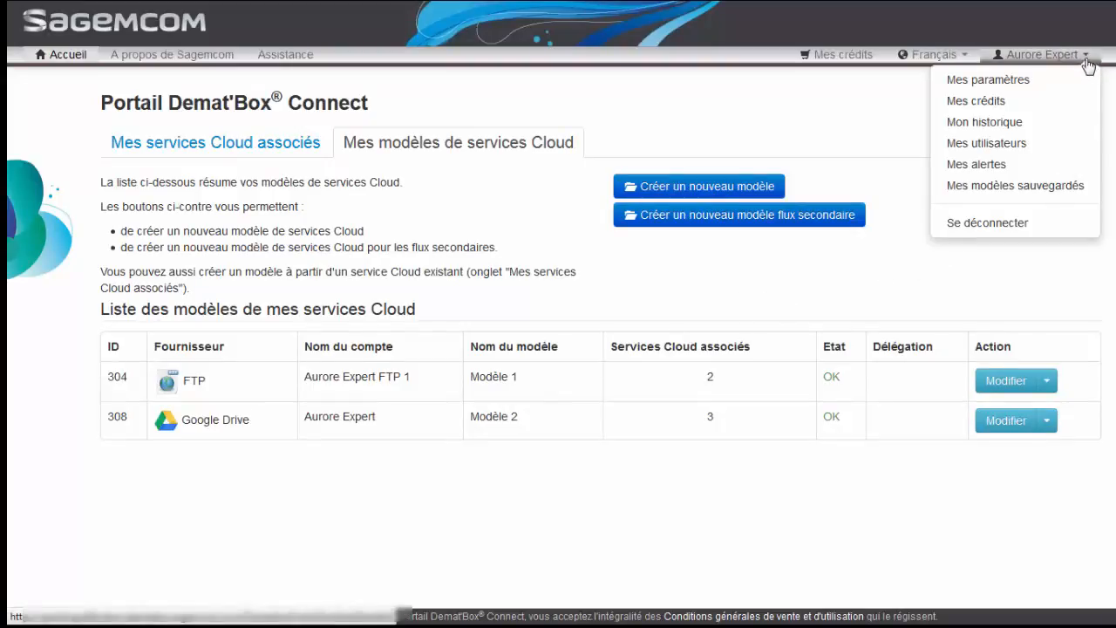
left_click(1077, 190)
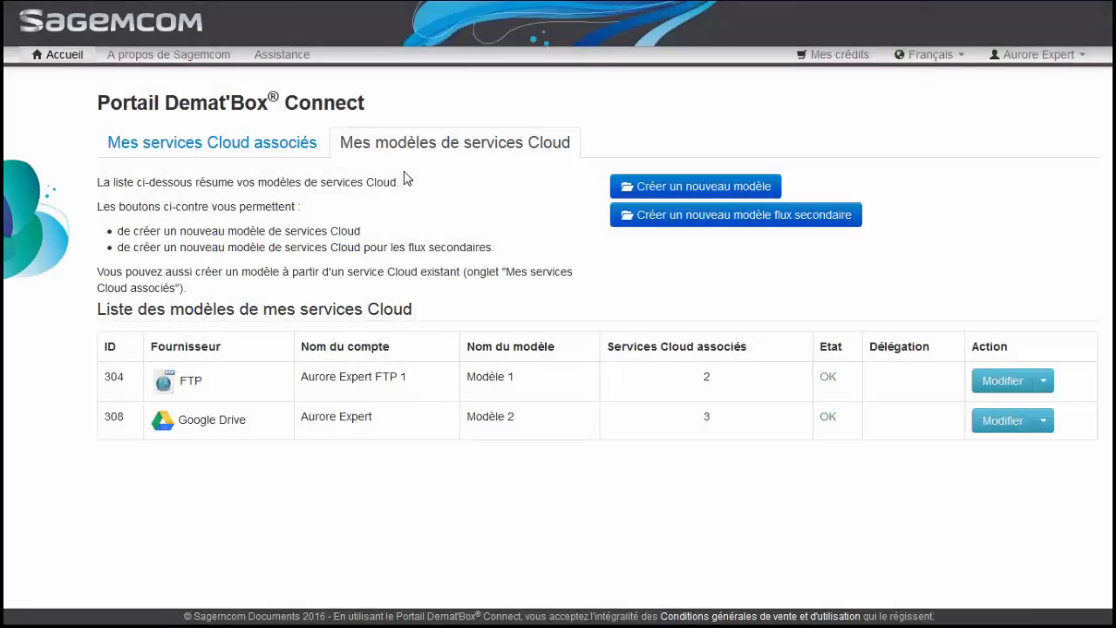
Create a new FTP model account with an account name ending in "FTP2", port 8021, no encryption, and the server address, login and password.
left_click(663, 196)
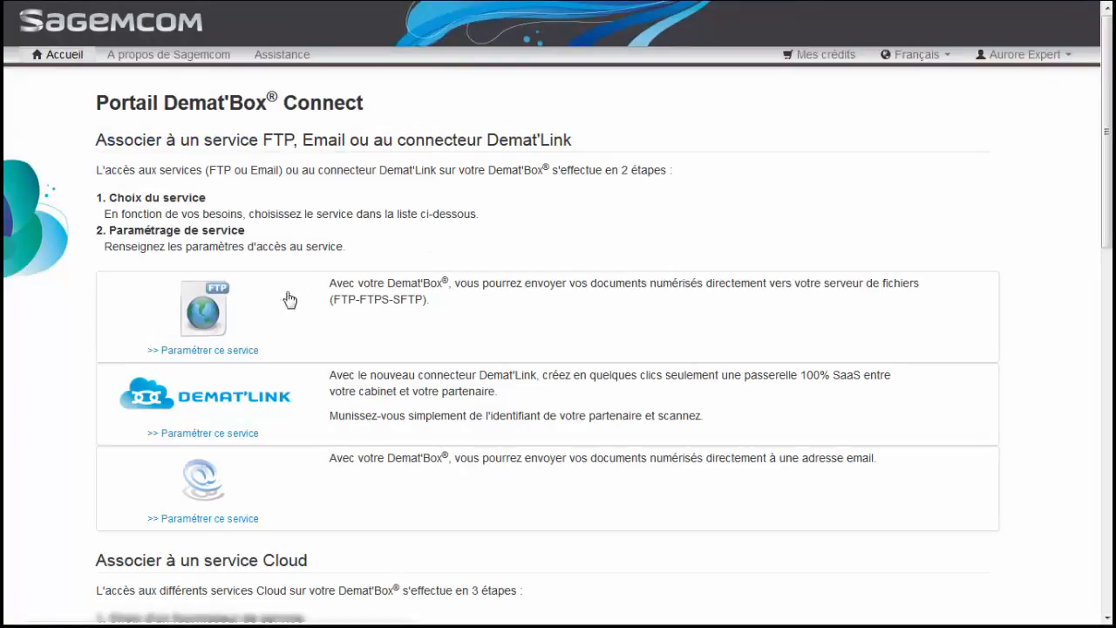
left_click(217, 318)
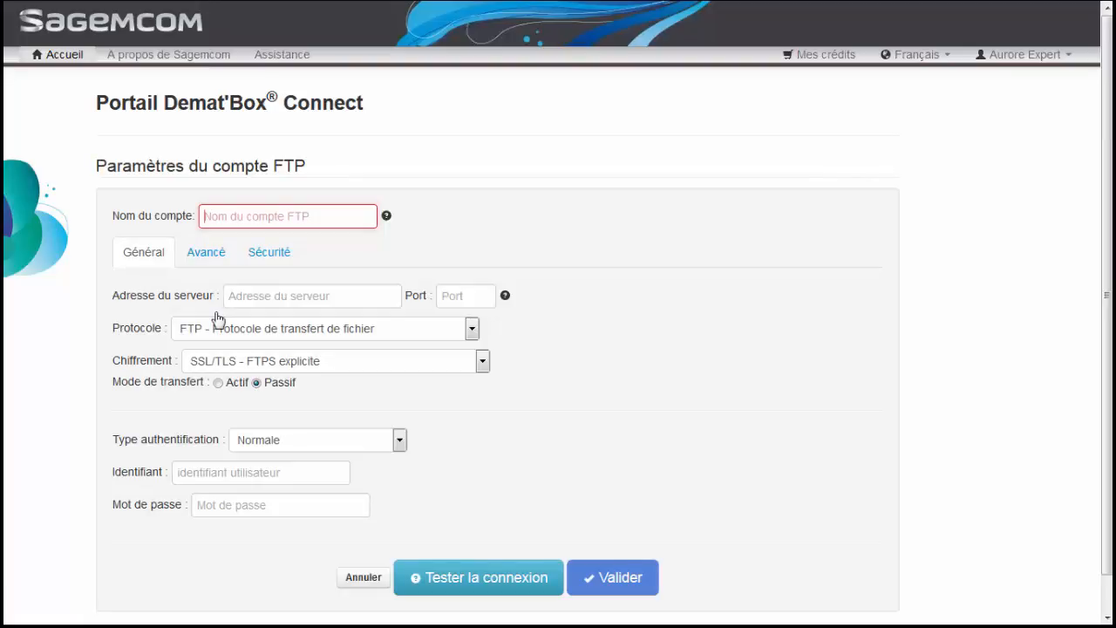
type("Aurore Ex")
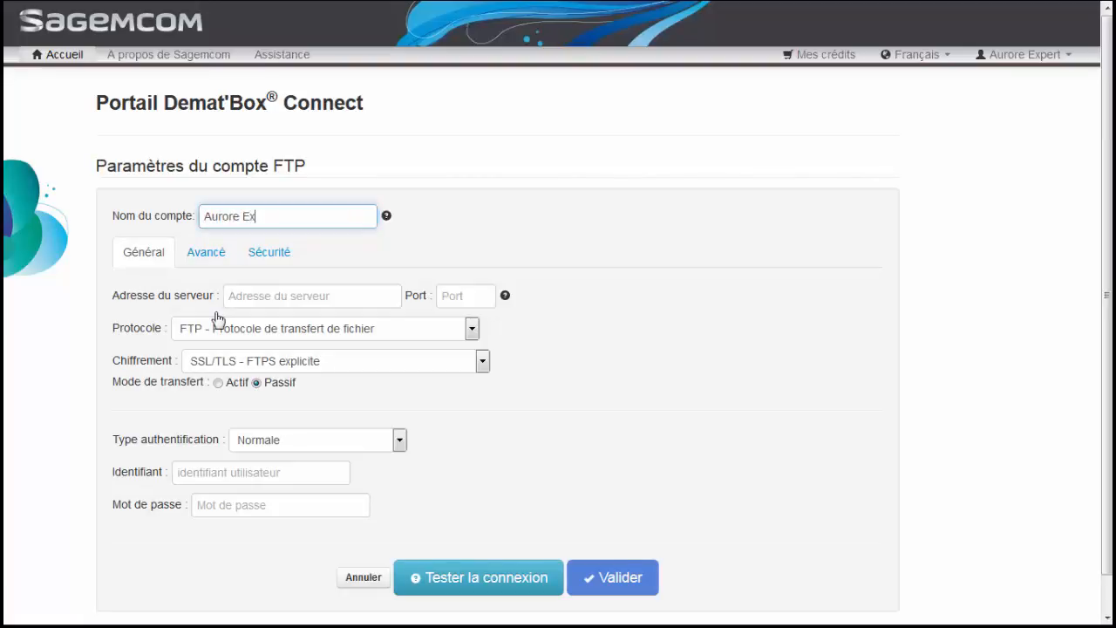
type("pert FTP2")
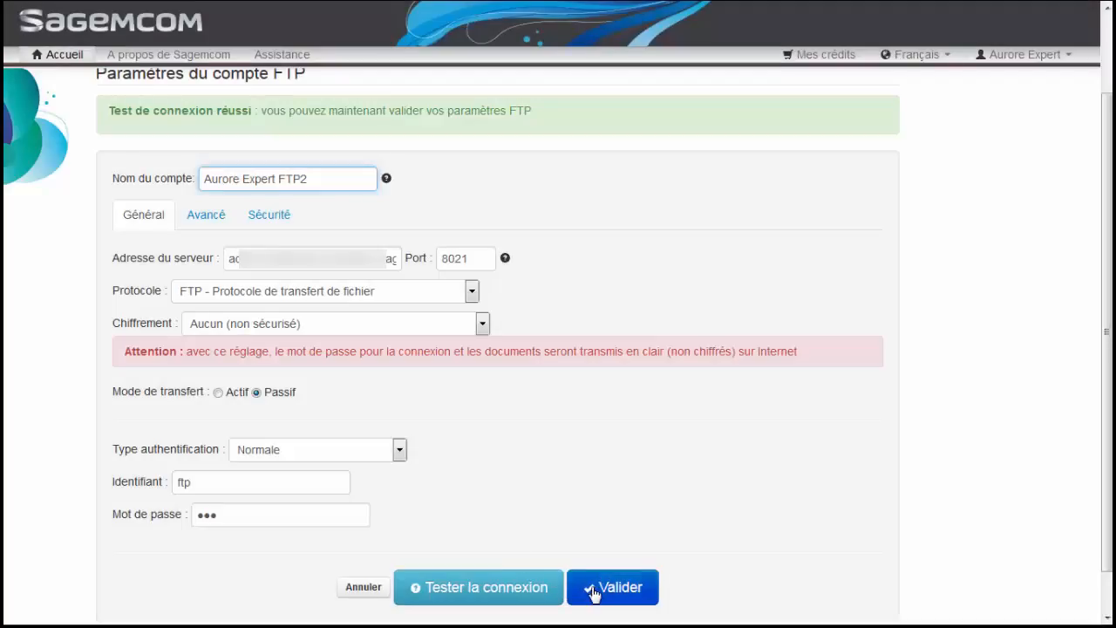
left_click(597, 591)
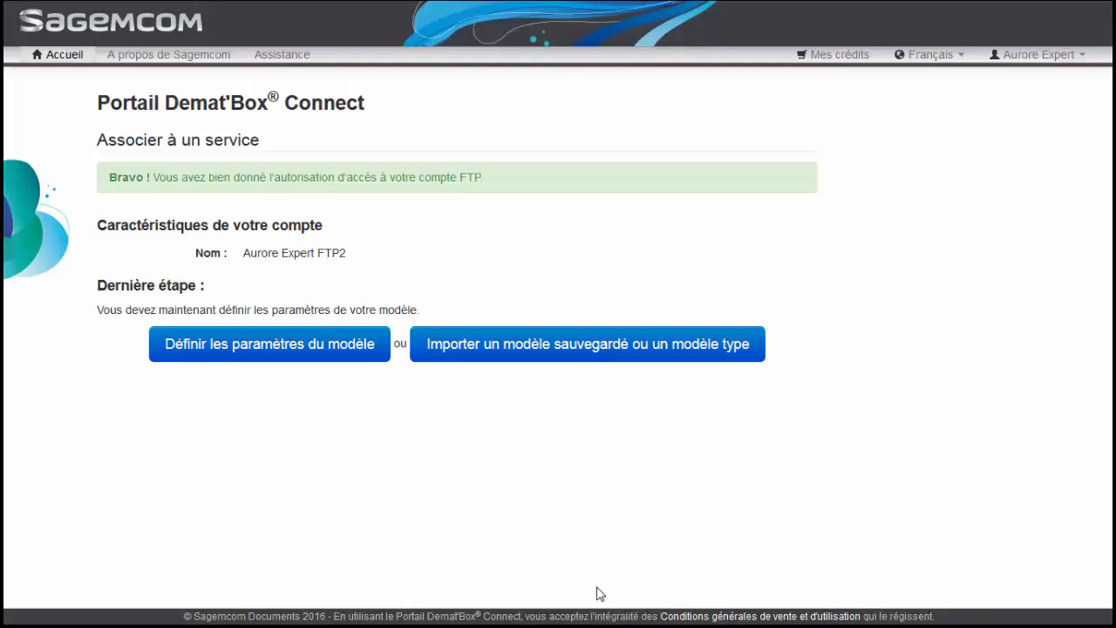
Import the saved model Modèle 1_import, described as "Modèle FTP1 - version 1", into the new FTP account.
left_click(602, 359)
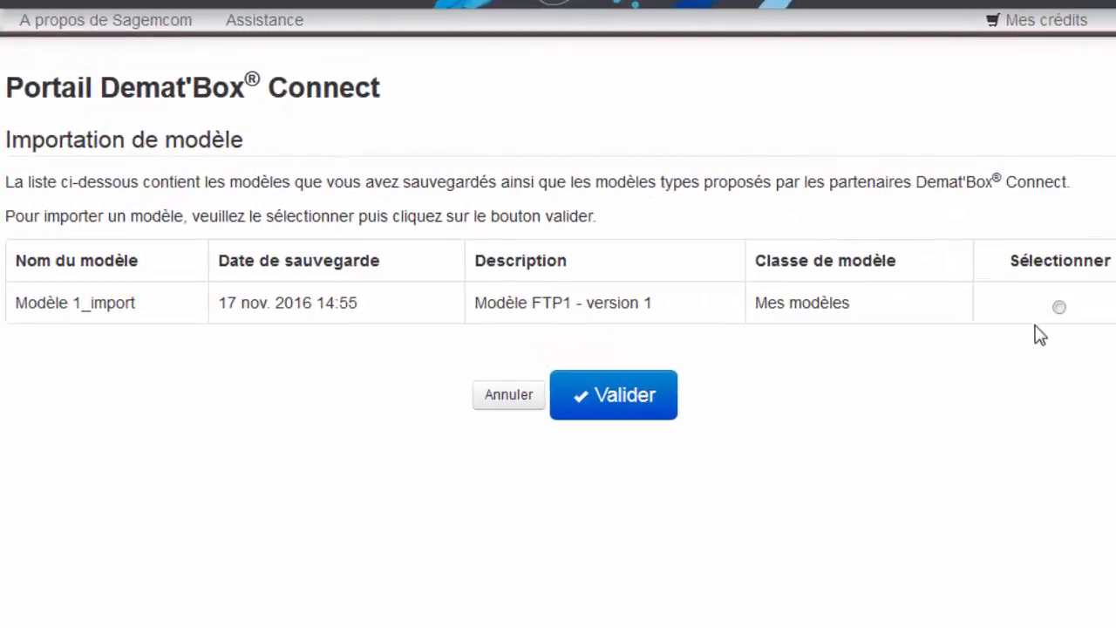
left_click(1059, 310)
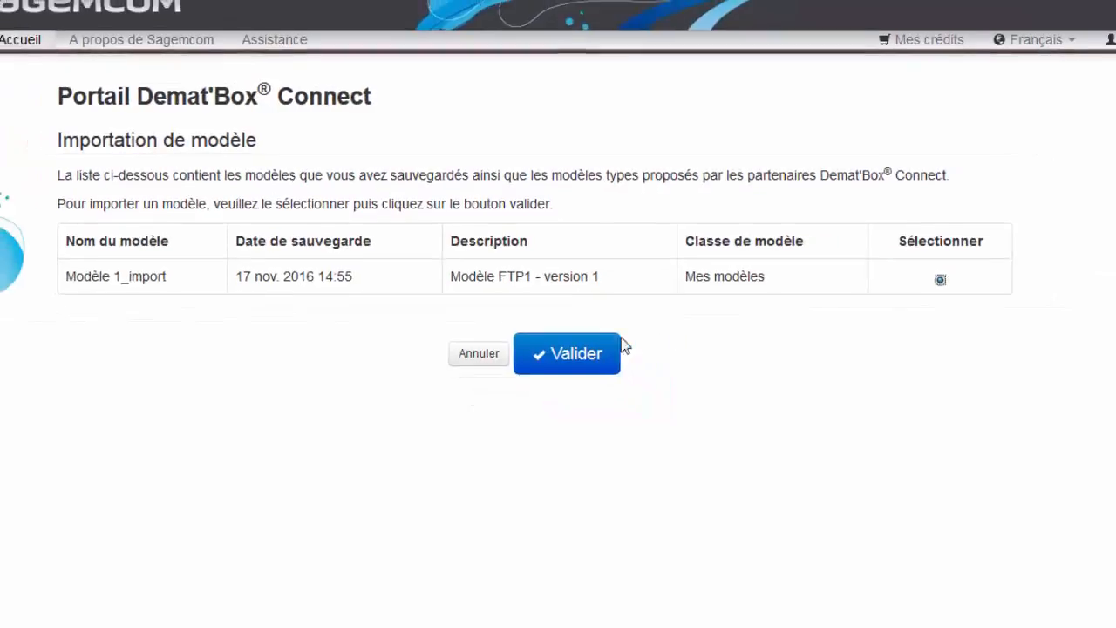
left_click(615, 349)
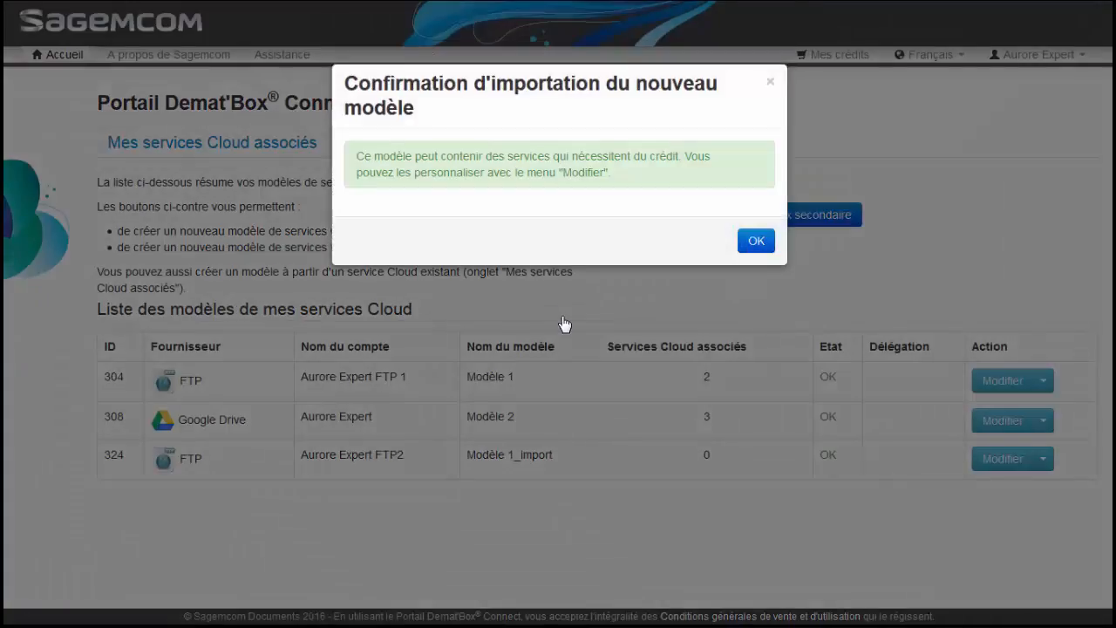
left_click(756, 244)
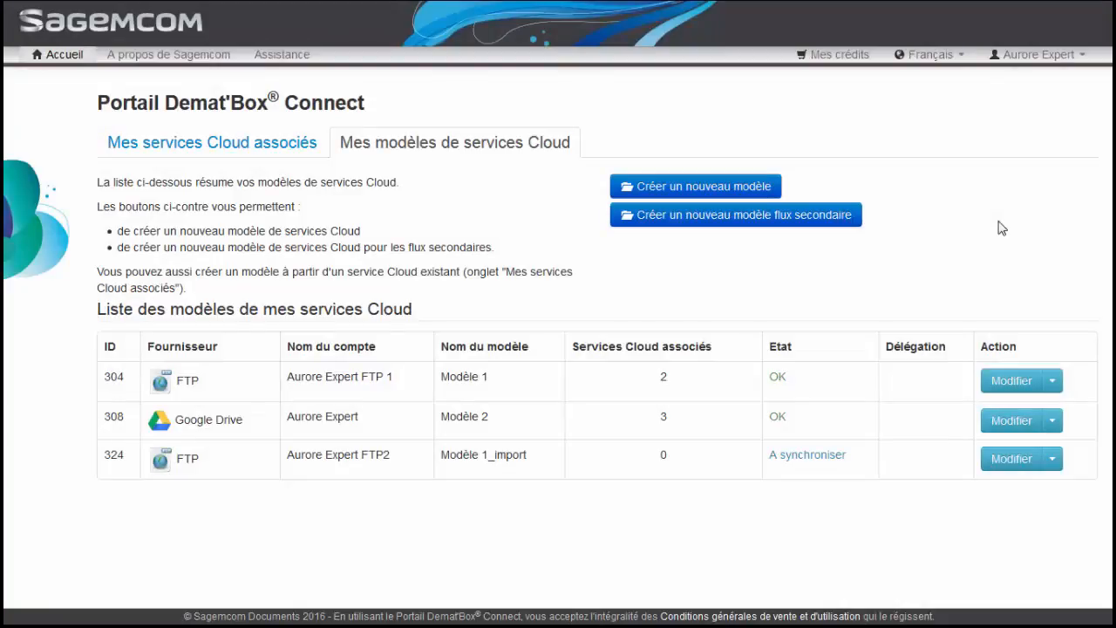
Rename the imported model Modèle 1_import as "Modèle 1" and validate the model settings.
left_click(1024, 460)
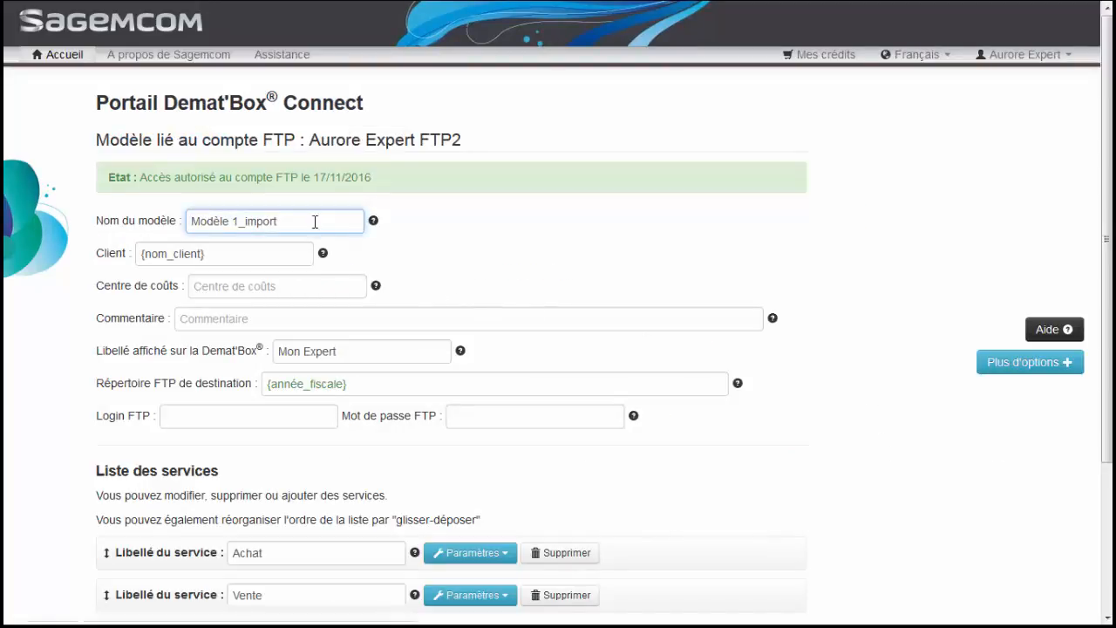
left_click_drag(313, 219, 239, 221)
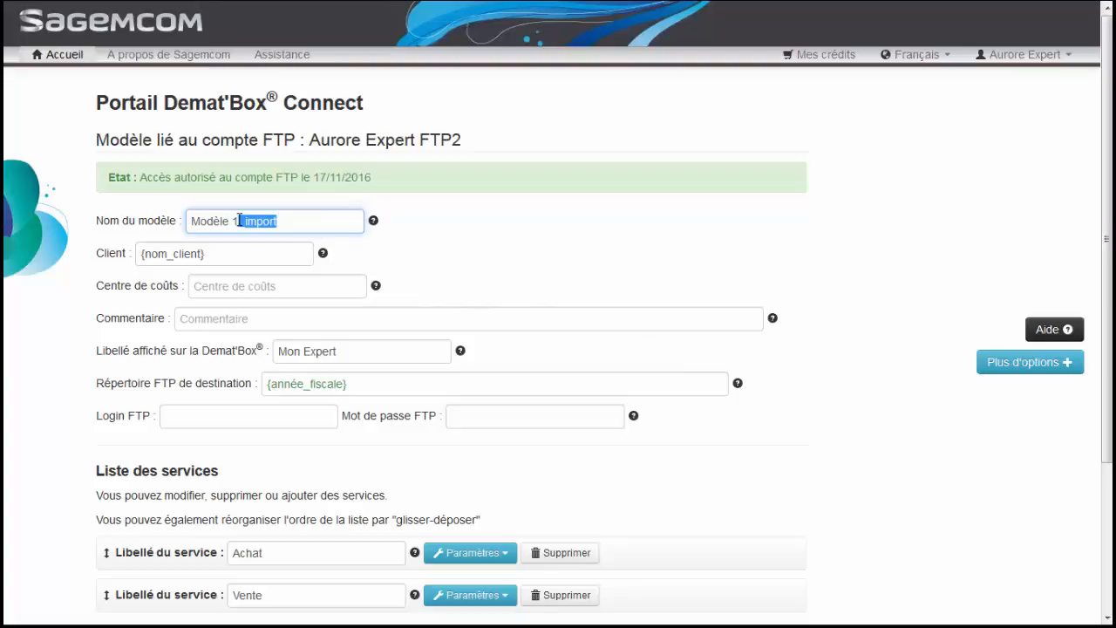
key("BackSpace")
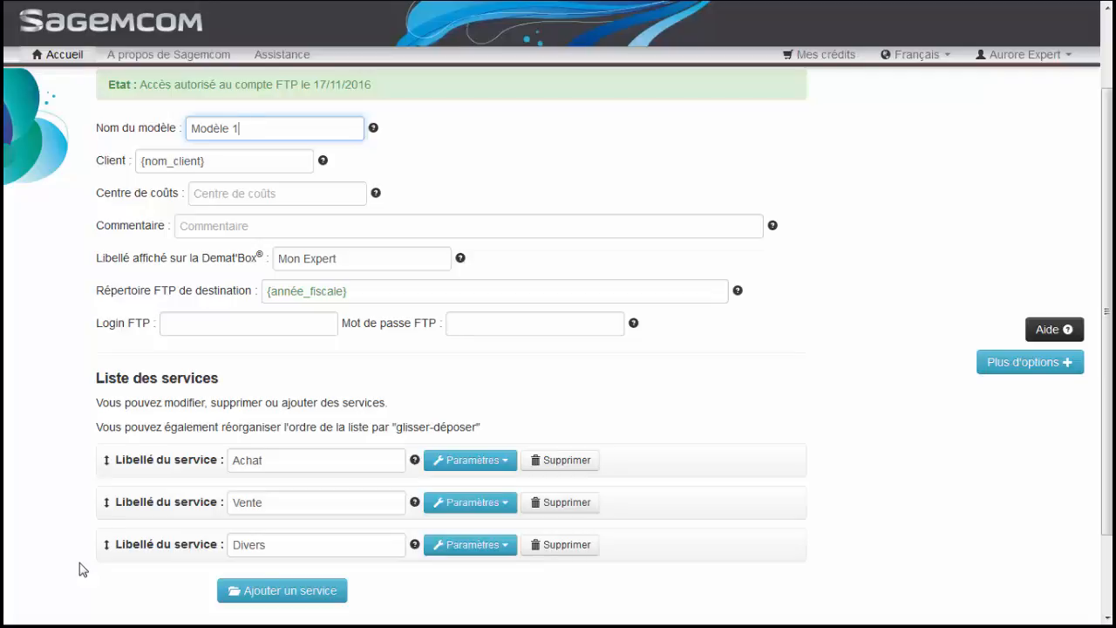
left_click(465, 462)
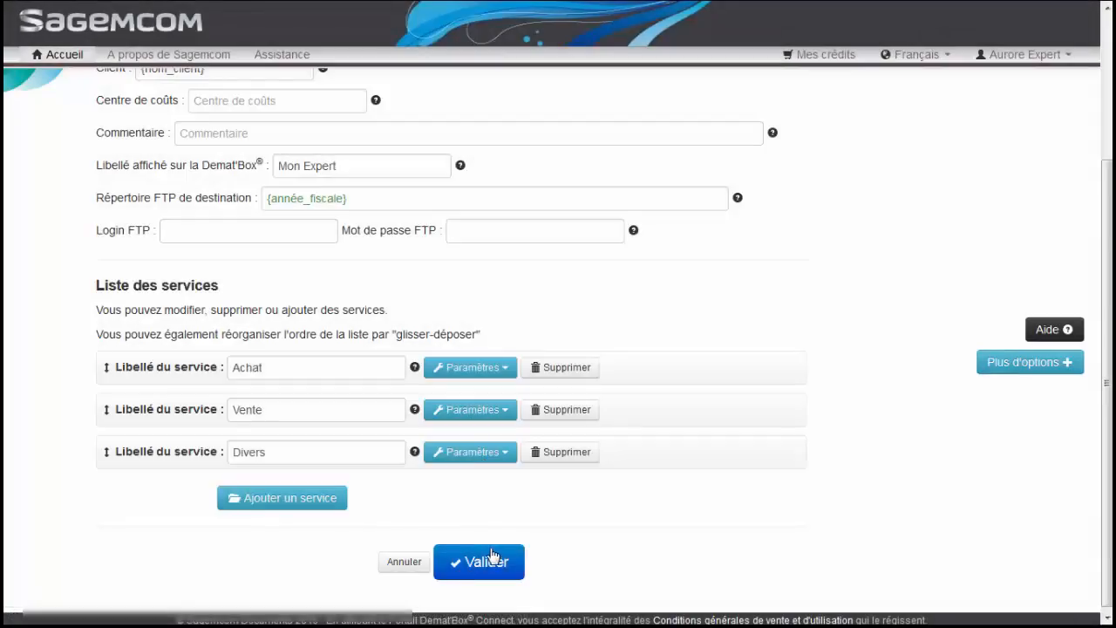
left_click(493, 563)
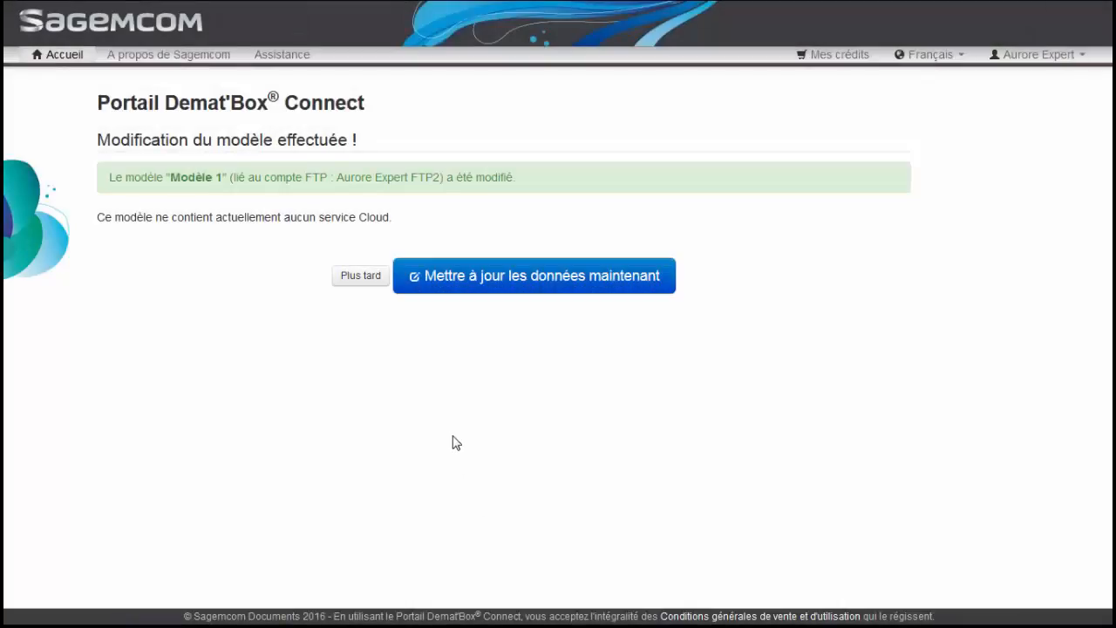
Update the model's data with rows for Client 1 and Client 2, both with fiscal year "Année 2016", and validate them.
left_click(471, 293)
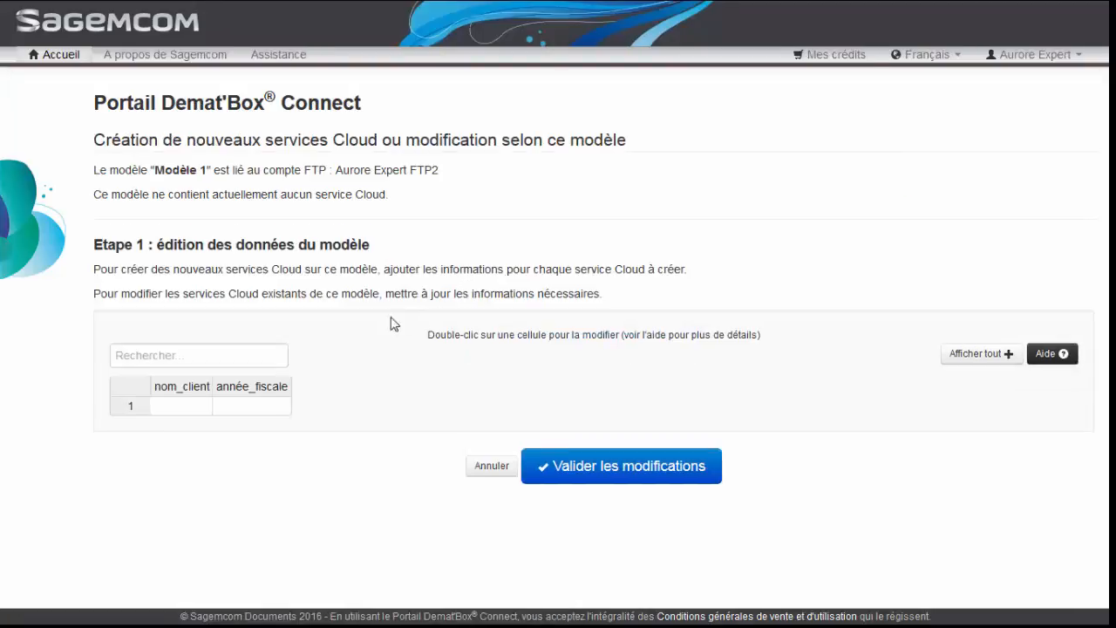
double_click(200, 406)
type("Client")
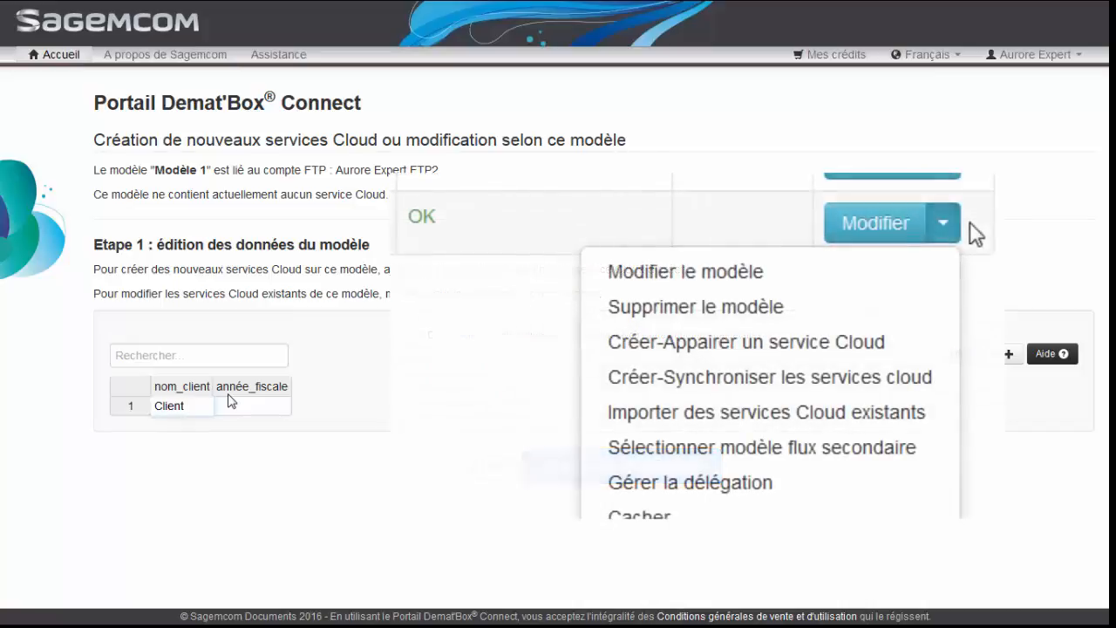
type("1")
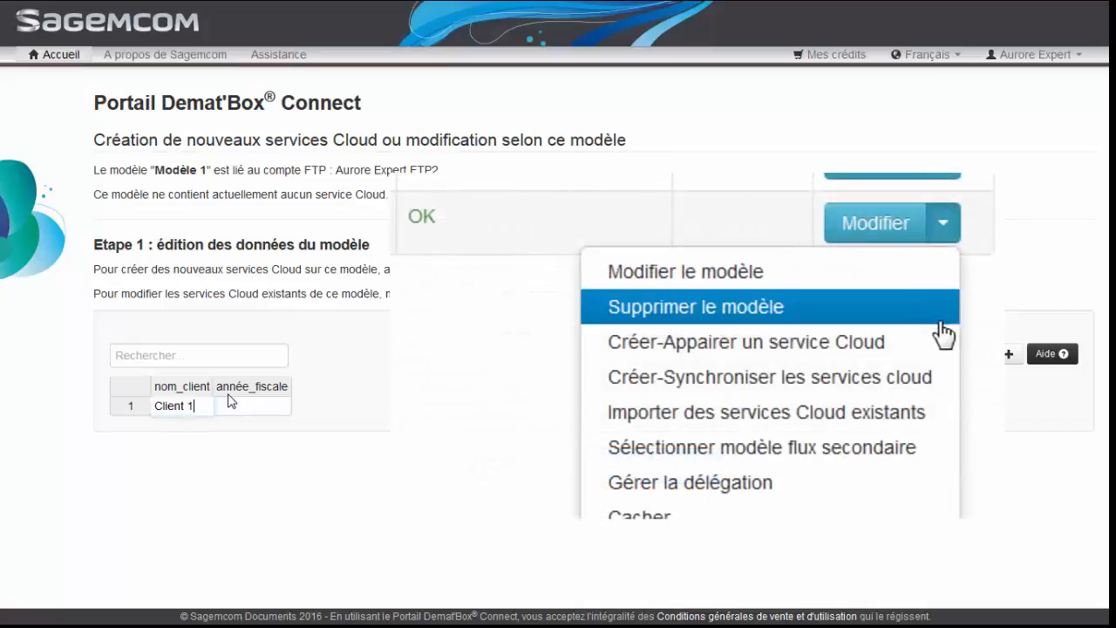
key("Tab")
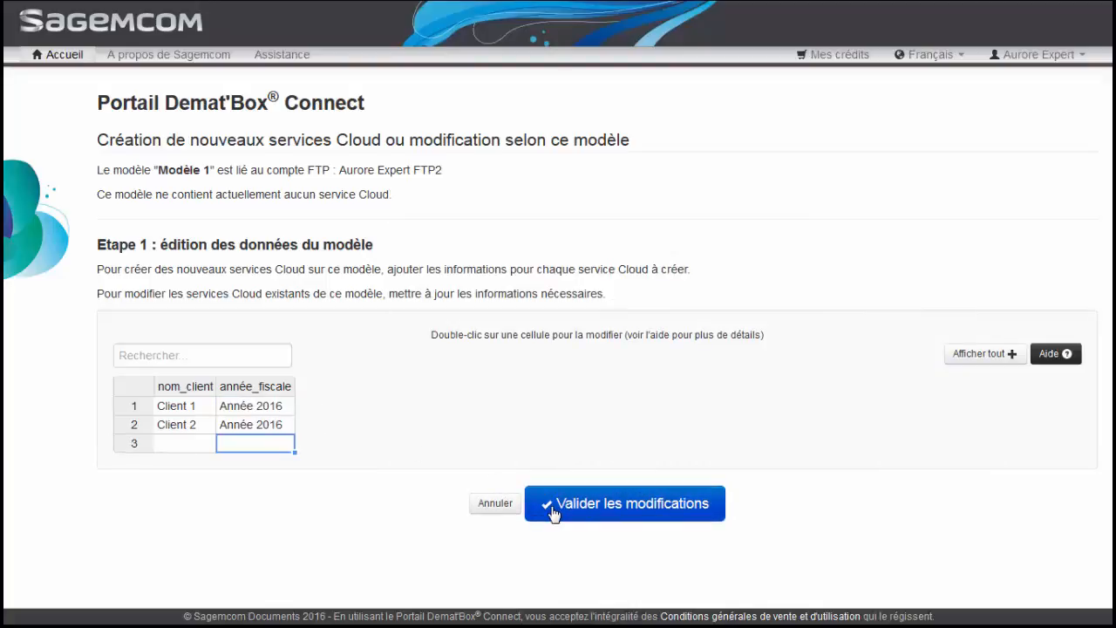
left_click(551, 511)
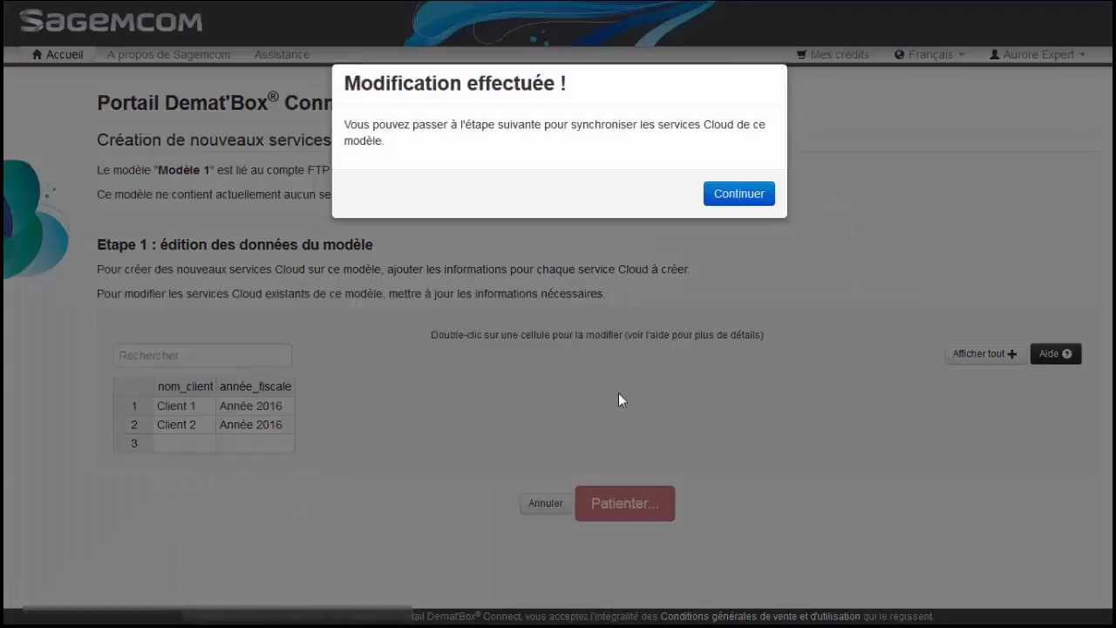
Synchronise the model's Cloud services and view the new client entries in the list of associated Cloud services.
left_click(738, 193)
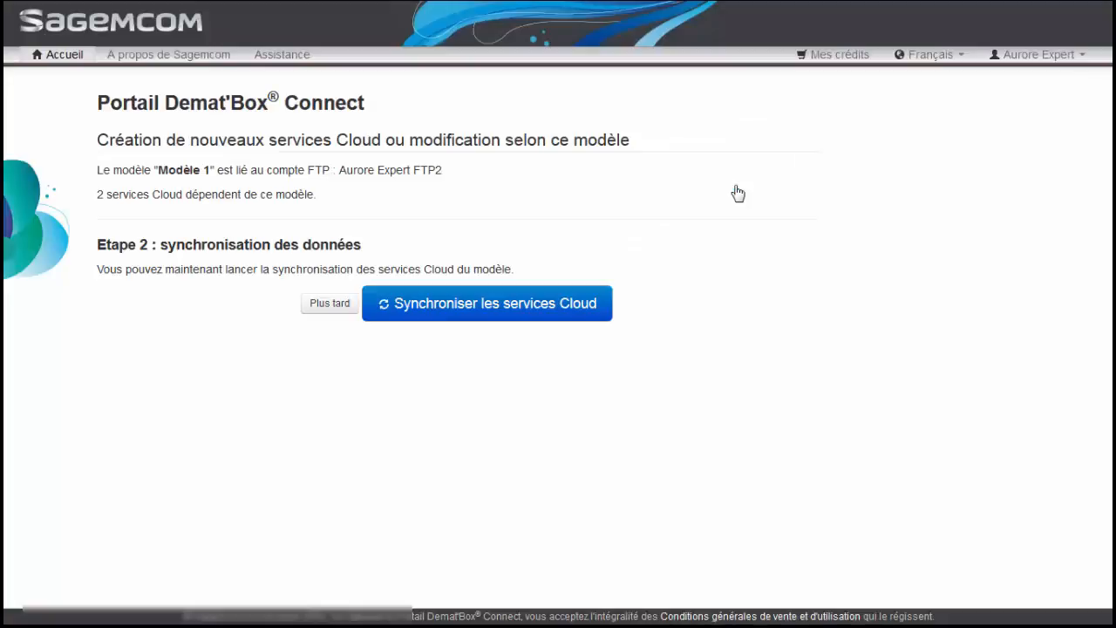
left_click(597, 308)
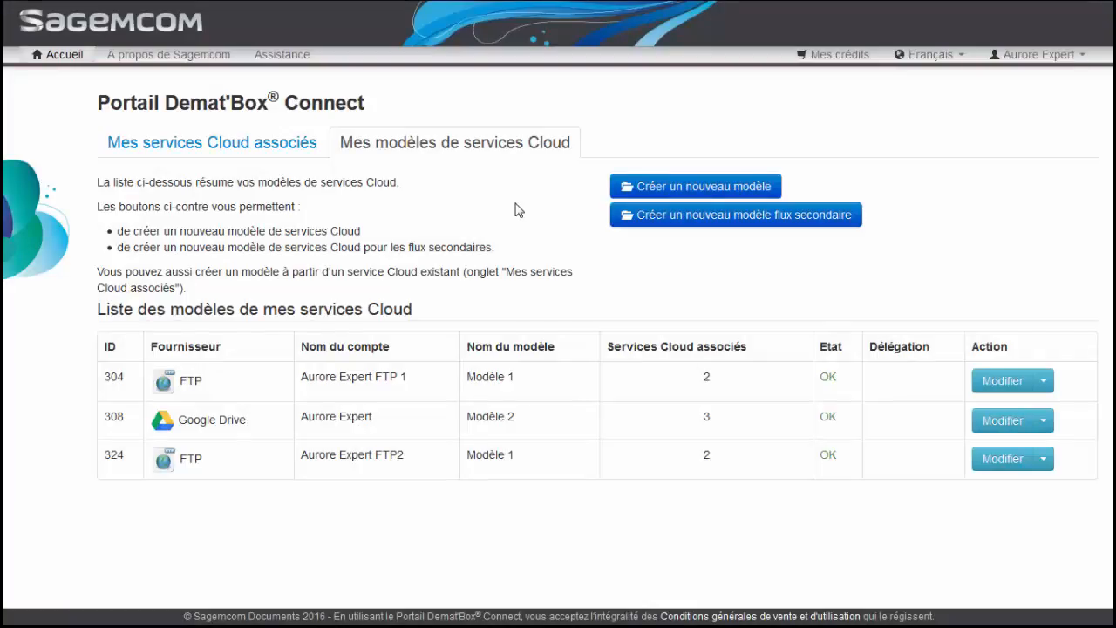
left_click(318, 153)
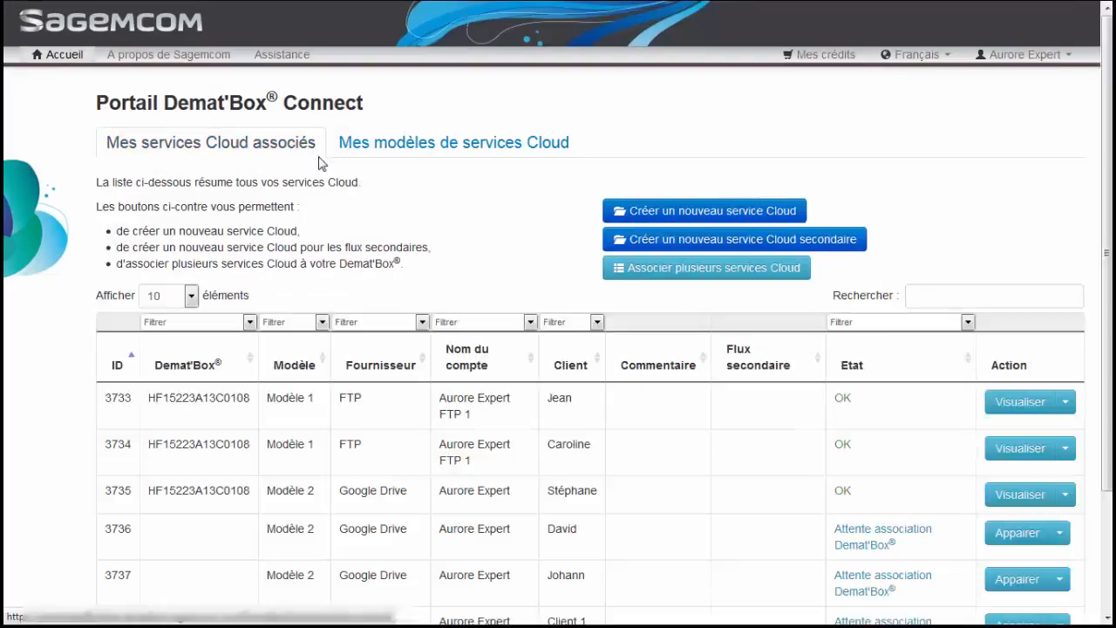
scroll(485, 248, "down", 3)
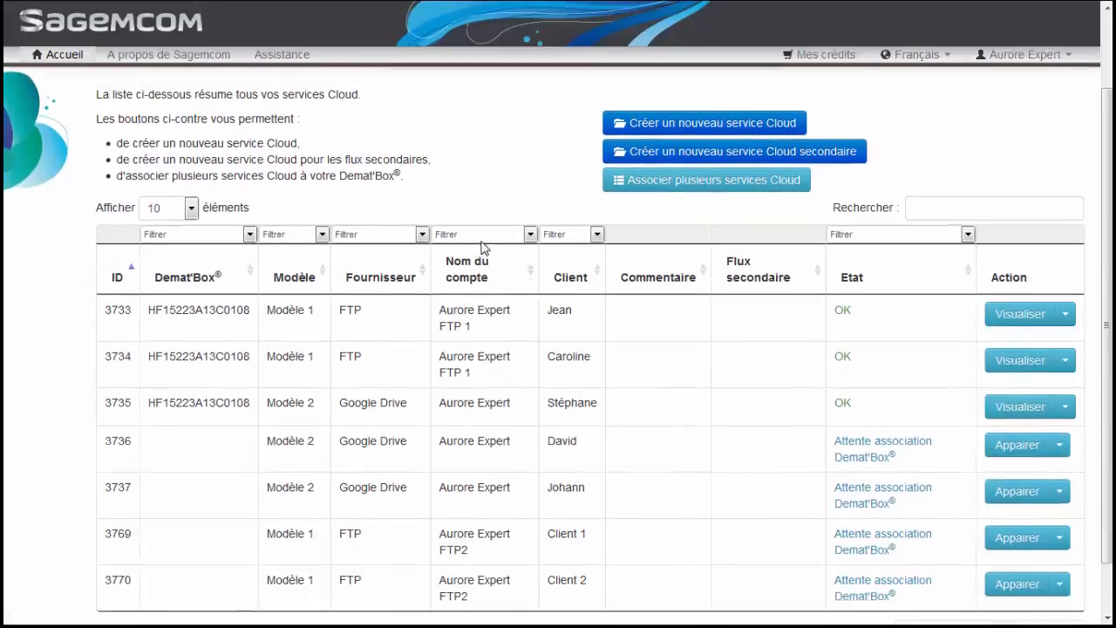